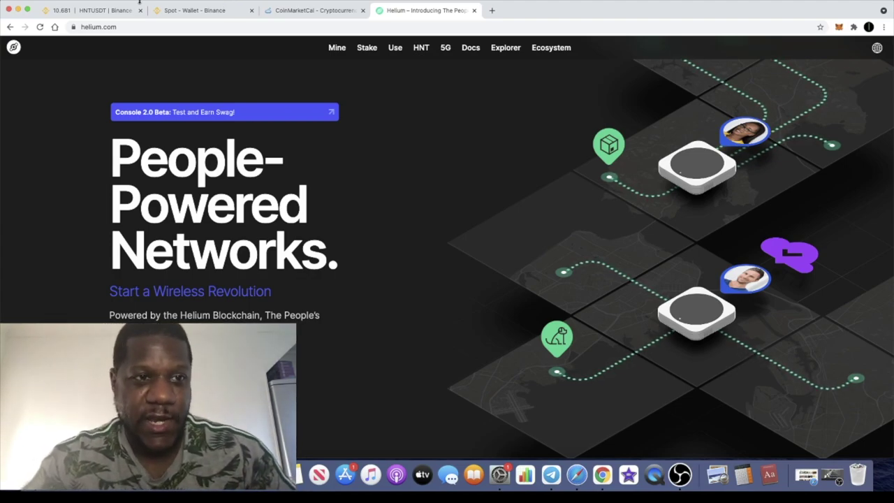
- Show the HNT/USDT 4h chart and rescale the price axis to frame the falling wedge
click(113, 12)
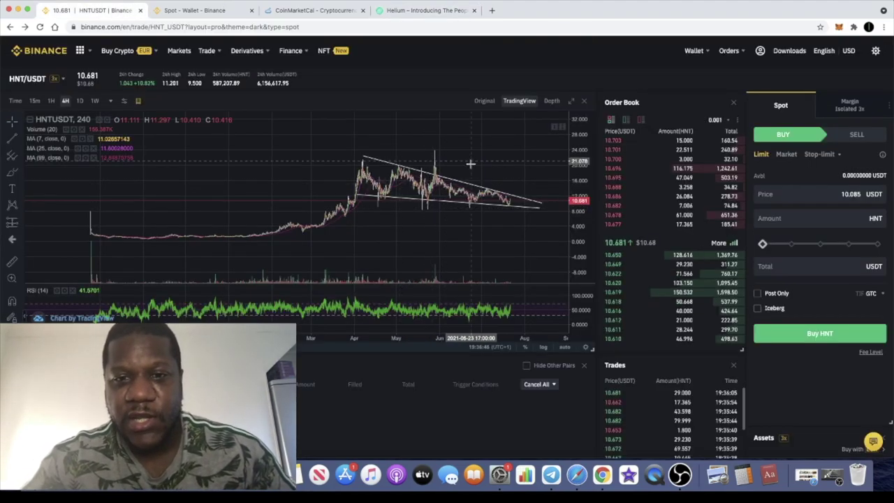
scroll(578, 230, up, 2)
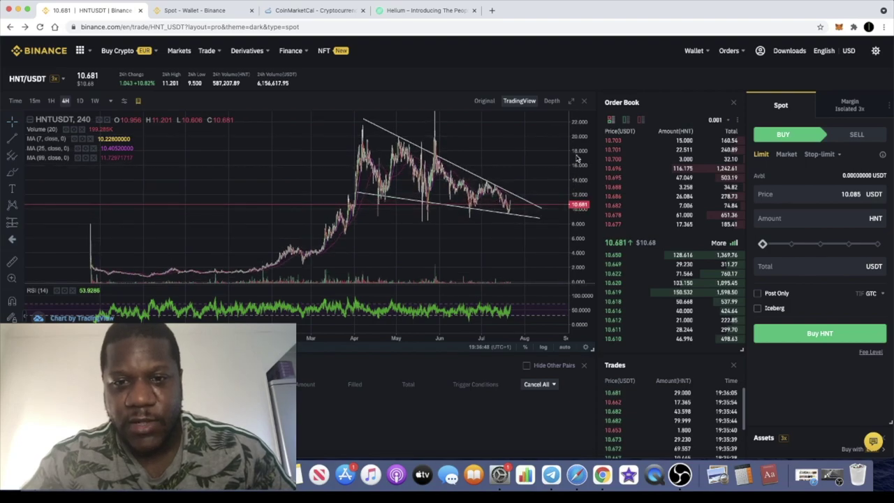
scroll(489, 226, up, 5)
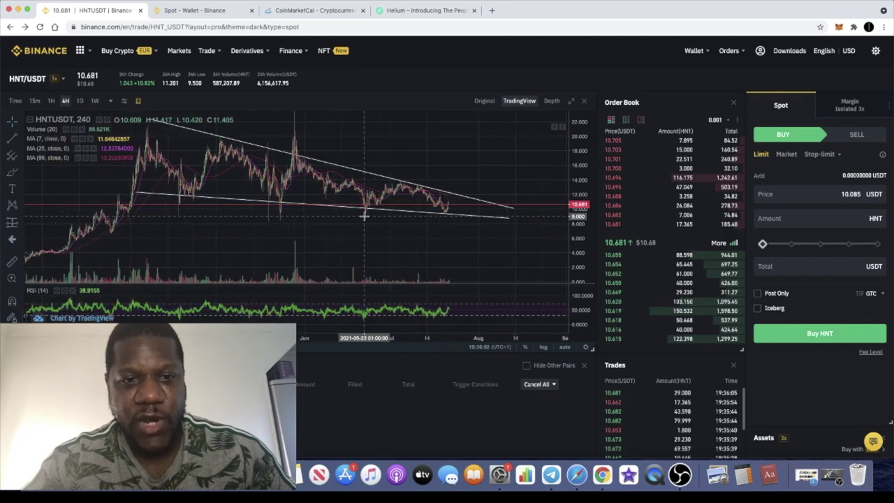
scroll(364, 216, down, 5)
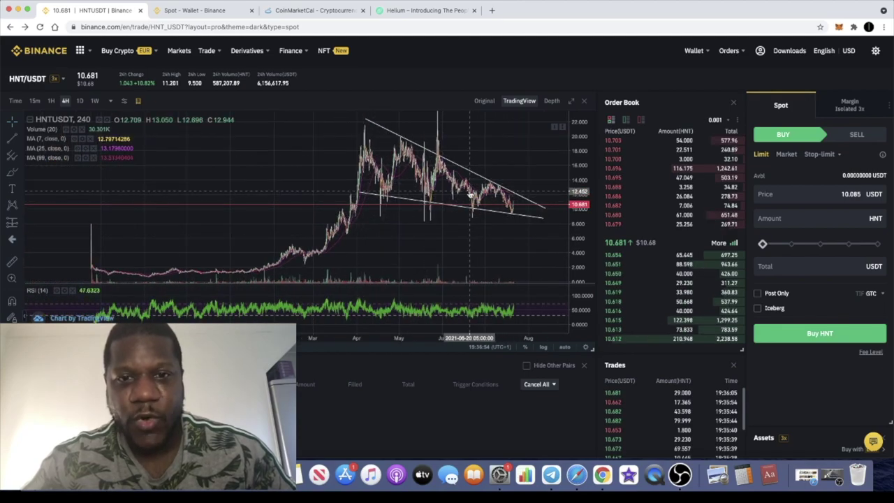
scroll(470, 195, up, 3)
scroll(470, 196, up, 3)
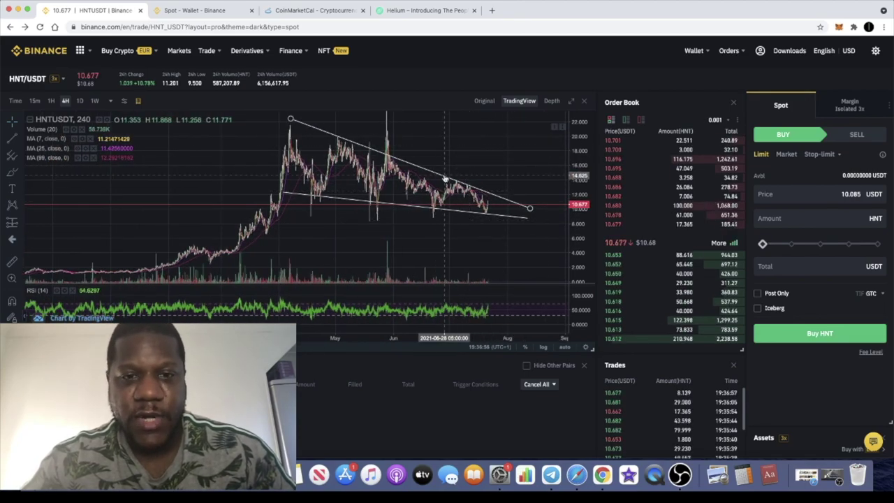
scroll(444, 180, up, 3)
scroll(491, 201, up, 5)
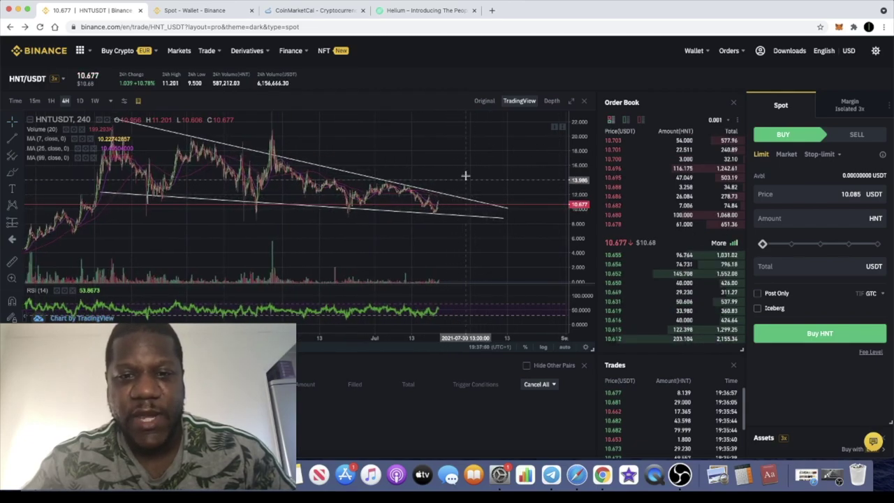
scroll(452, 200, down, 5)
scroll(489, 174, down, 3)
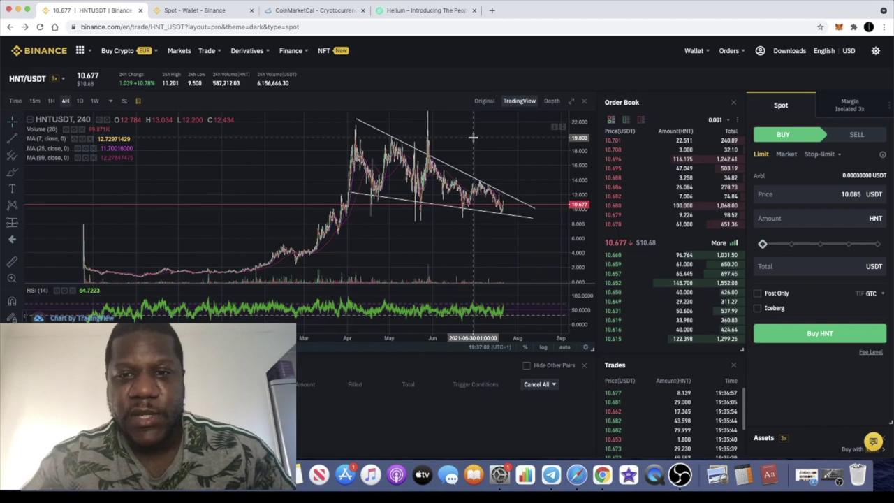
drag(578, 132, 578, 209)
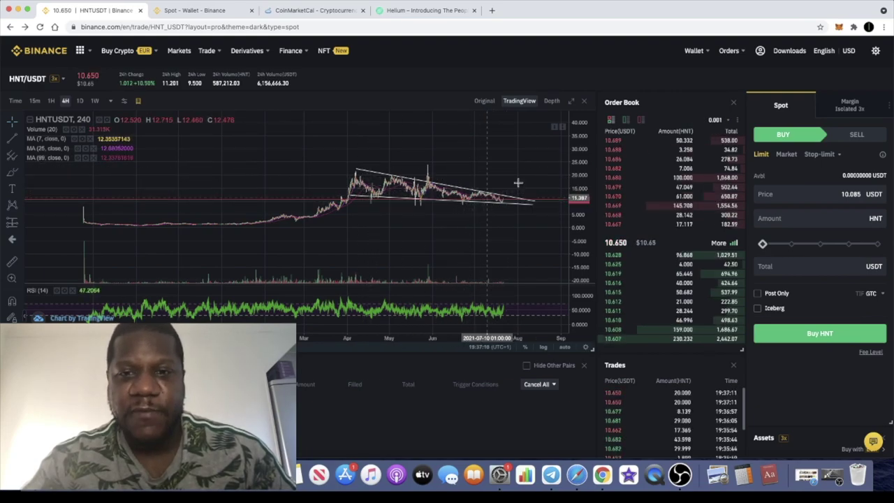
drag(573, 132, 572, 150)
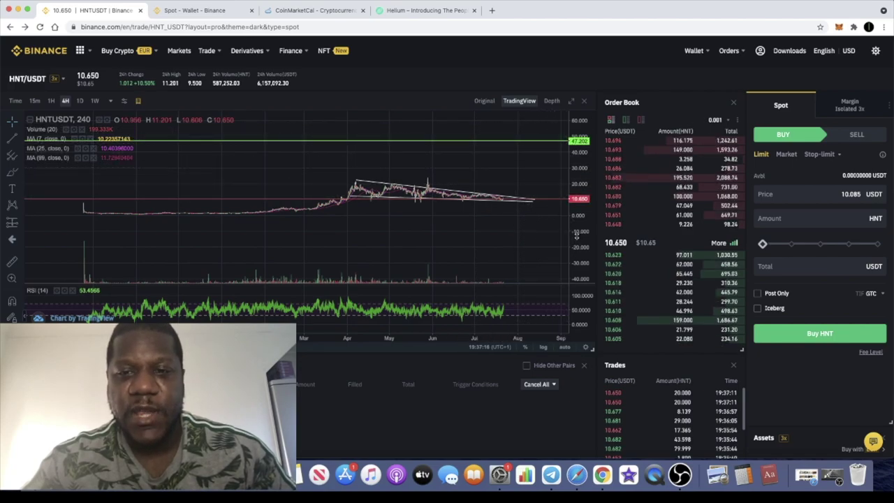
mouse_move(576, 235)
mouse_down()
mouse_move(575, 183)
mouse_move(573, 209)
mouse_up()
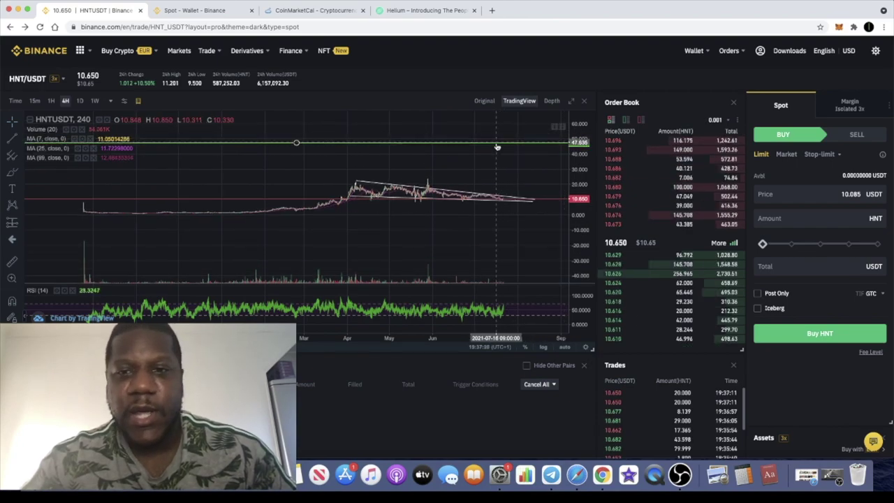
mouse_move(574, 196)
mouse_down()
mouse_move(574, 210)
mouse_move(574, 196)
mouse_move(534, 196)
mouse_up()
scroll(534, 194, right, 2)
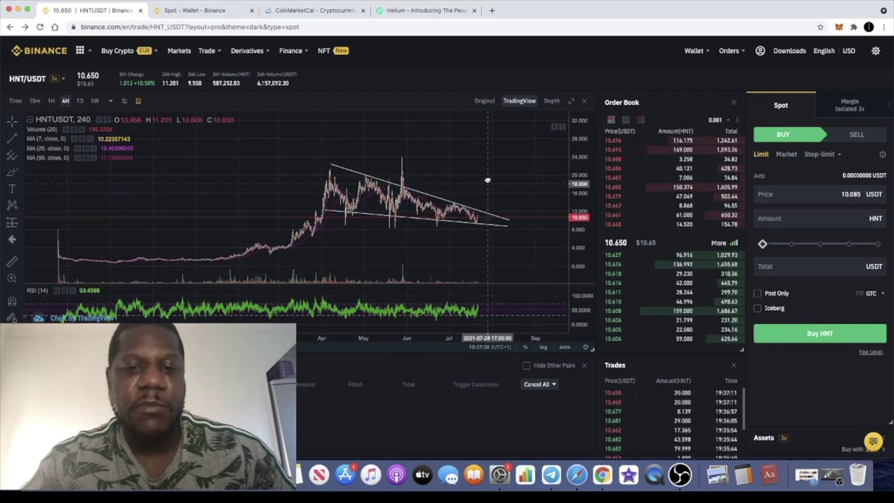
scroll(473, 201, up, 2)
scroll(482, 182, up, 3)
scroll(487, 175, down, 3)
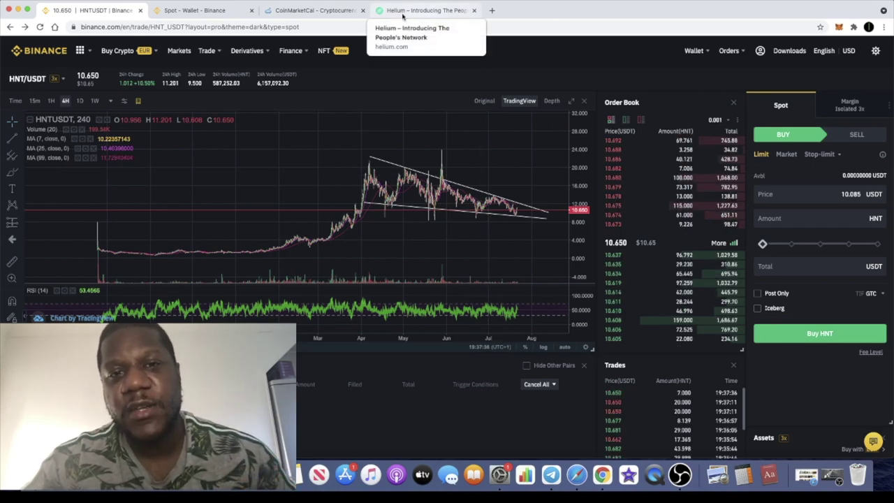
- Switch to the CoinMarketCal helium search listing the 01 Aug 2021 halving events
click(314, 10)
mouse_move(380, 315)
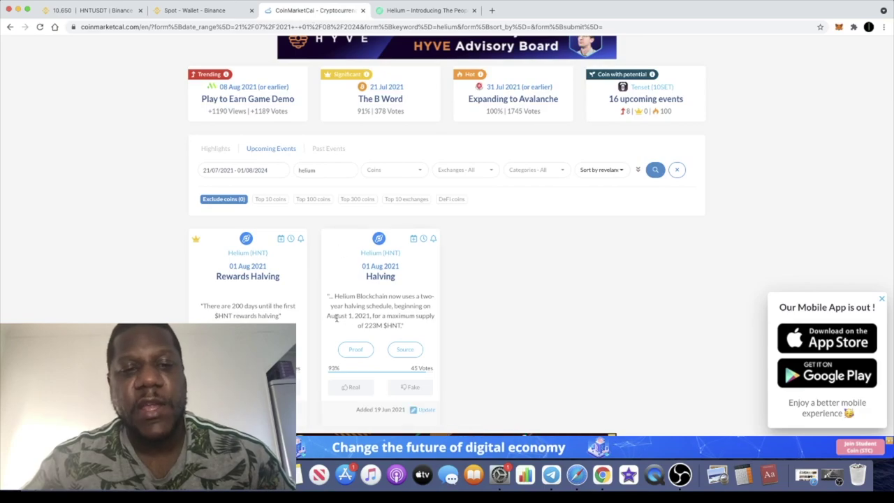
scroll(323, 311, down, 1)
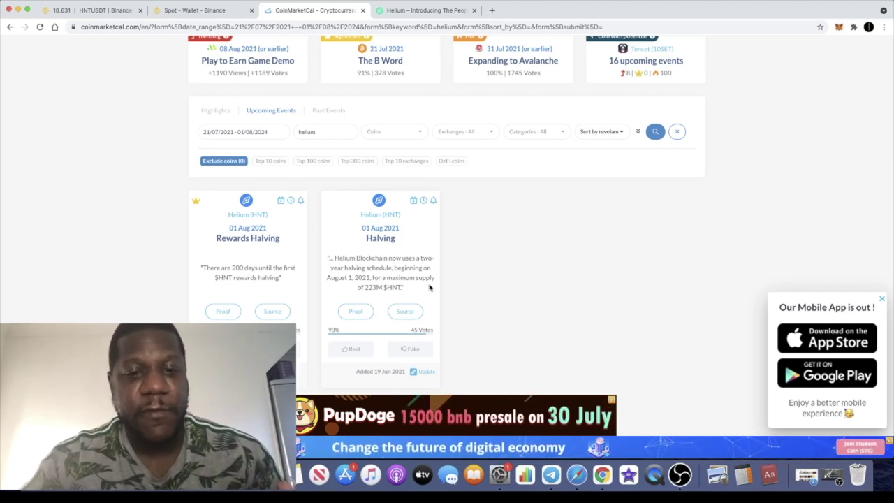
scroll(430, 287, up, 1)
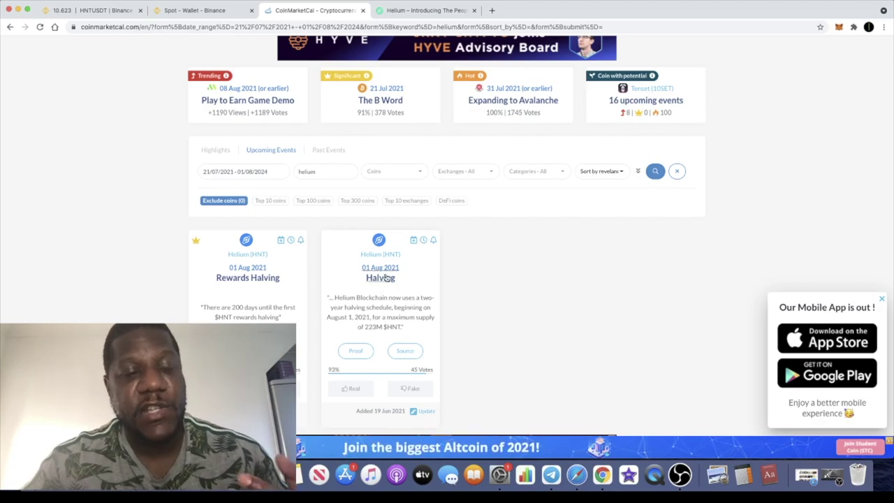
scroll(360, 296, up, 3)
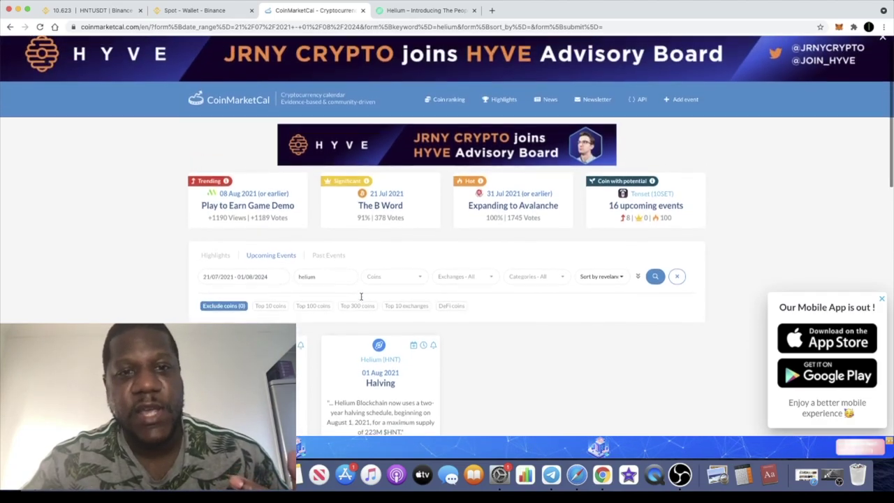
scroll(360, 296, down, 4)
scroll(361, 299, up, 5)
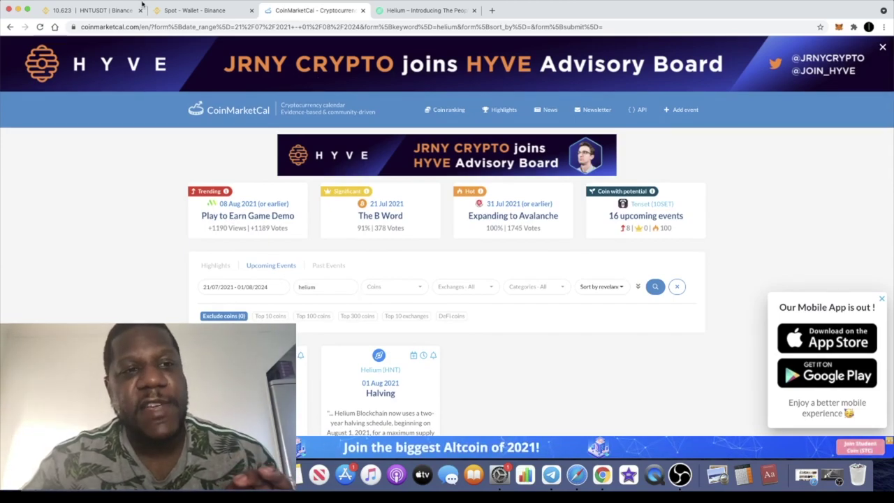
- Return to the Binance HNT/USDT chart to view candles near the wedge apex
click(98, 10)
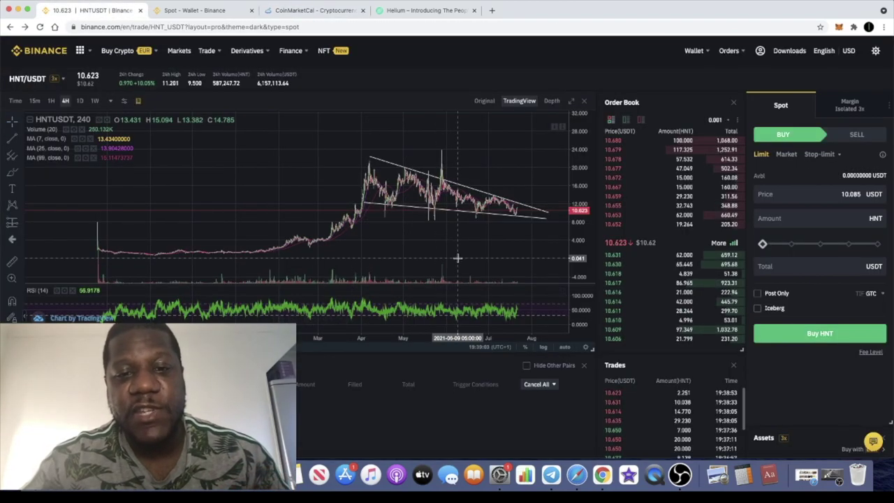
scroll(458, 259, up, 5)
scroll(458, 259, up, 5)
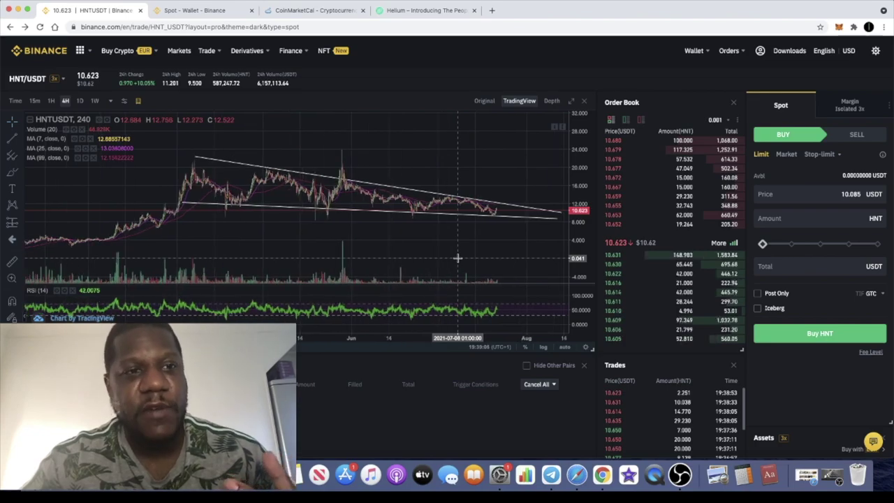
scroll(459, 259, down, 5)
scroll(458, 259, down, 3)
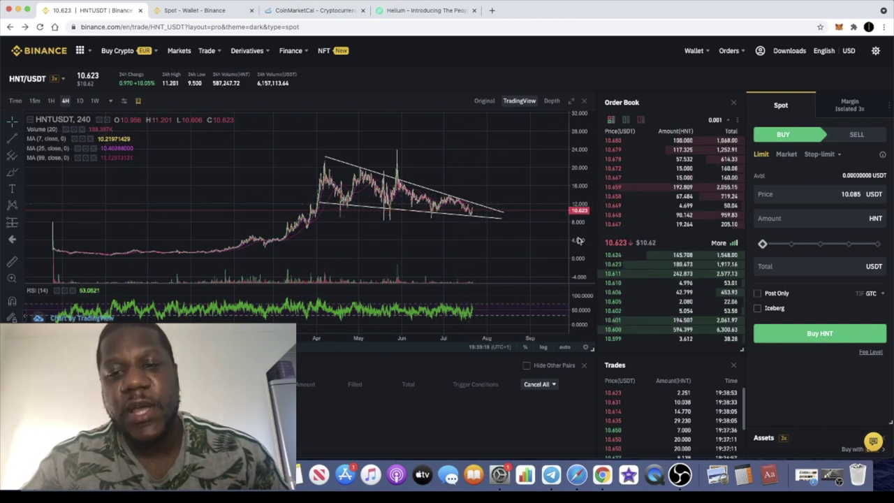
scroll(551, 196, up, 2)
scroll(498, 192, up, 1)
scroll(499, 192, up, 2)
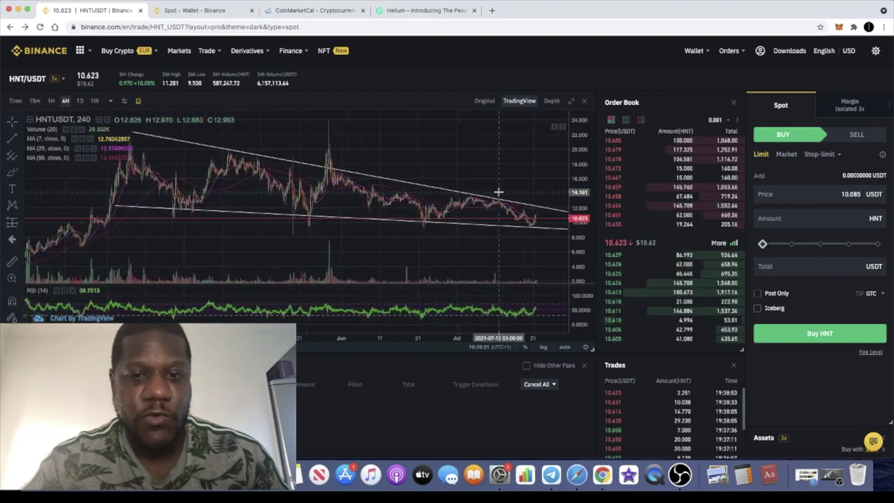
scroll(499, 191, up, 2)
scroll(499, 192, up, 2)
scroll(498, 191, up, 1)
scroll(498, 191, up, 3)
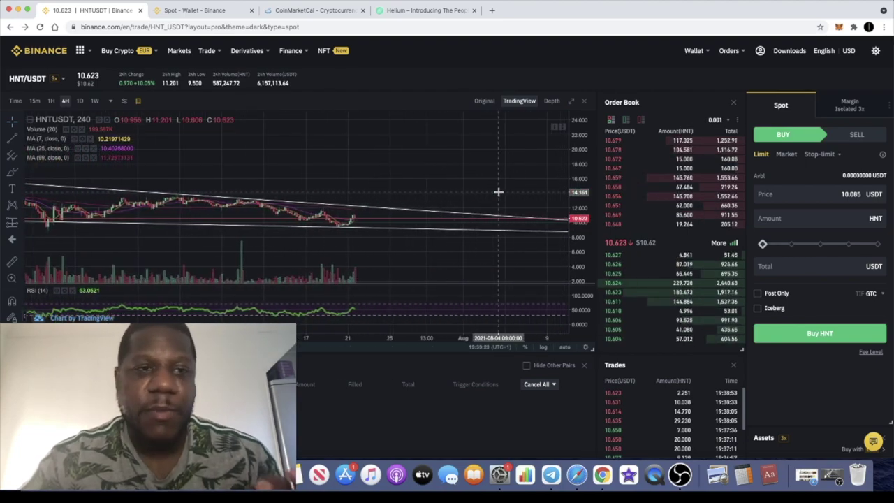
scroll(498, 191, up, 1)
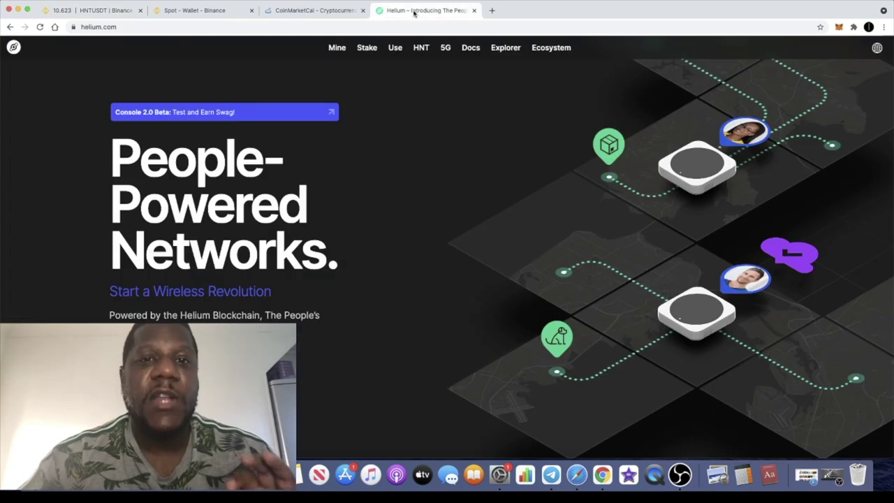
scroll(377, 202, down, 10)
scroll(377, 202, down, 1)
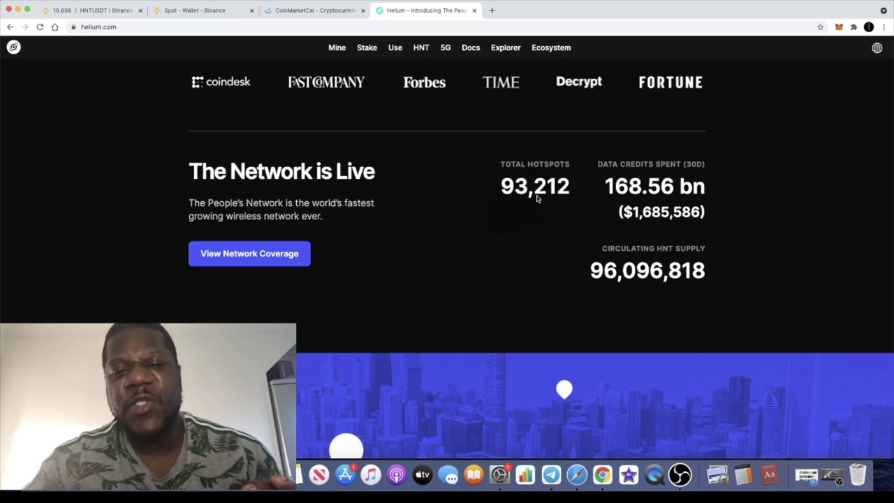
scroll(537, 212, up, 3)
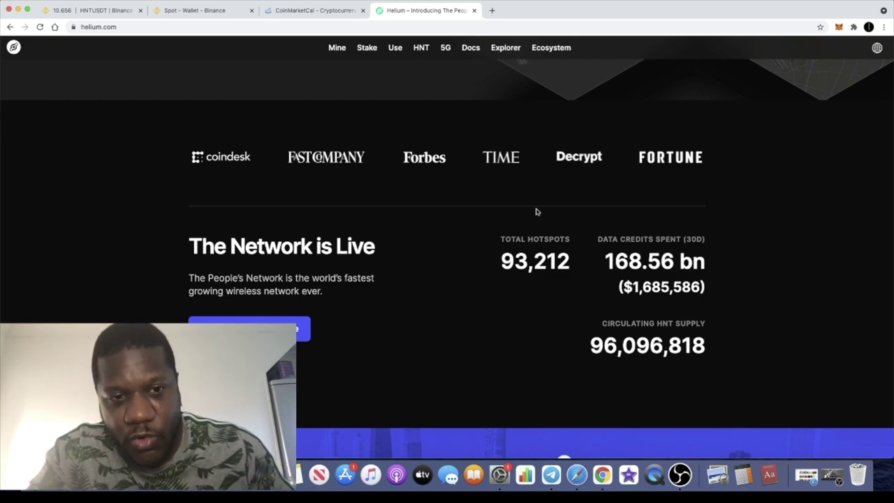
scroll(536, 211, up, 10)
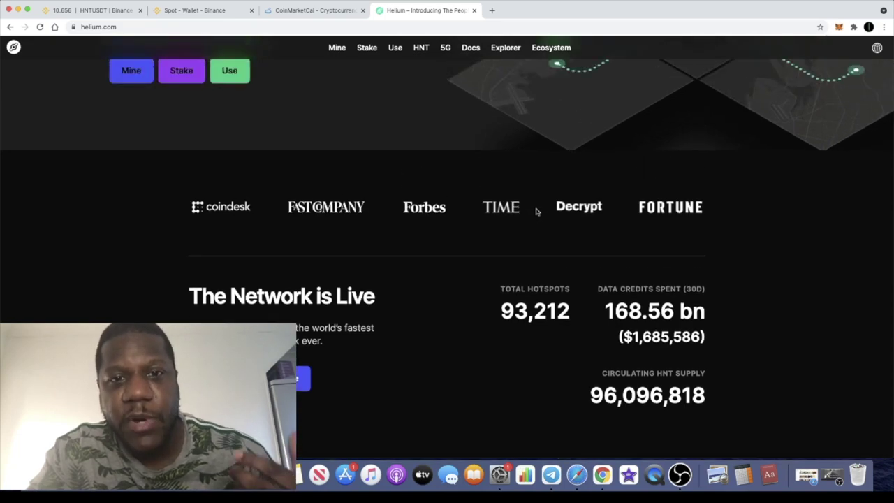
scroll(537, 211, up, 2)
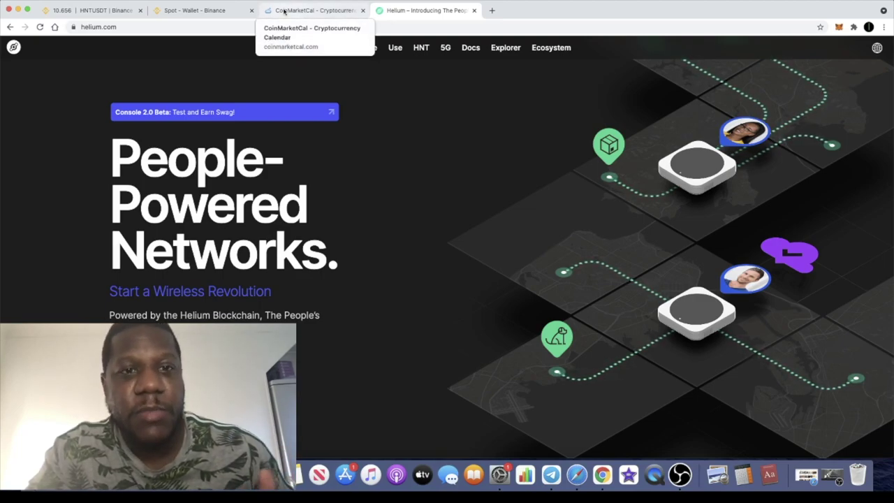
- Review CoinMarketCal's 01 Aug 2021 HNT halving events, then return to the Helium homepage
click(292, 12)
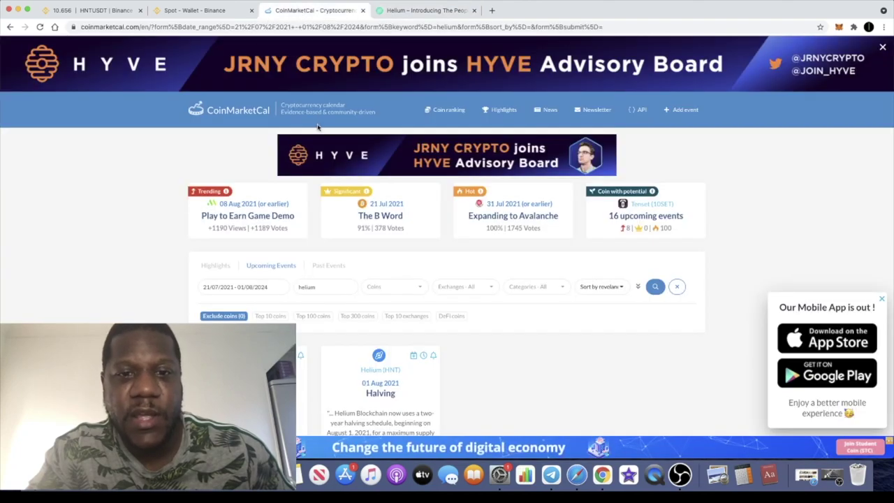
scroll(264, 217, down, 5)
scroll(259, 246, down, 1)
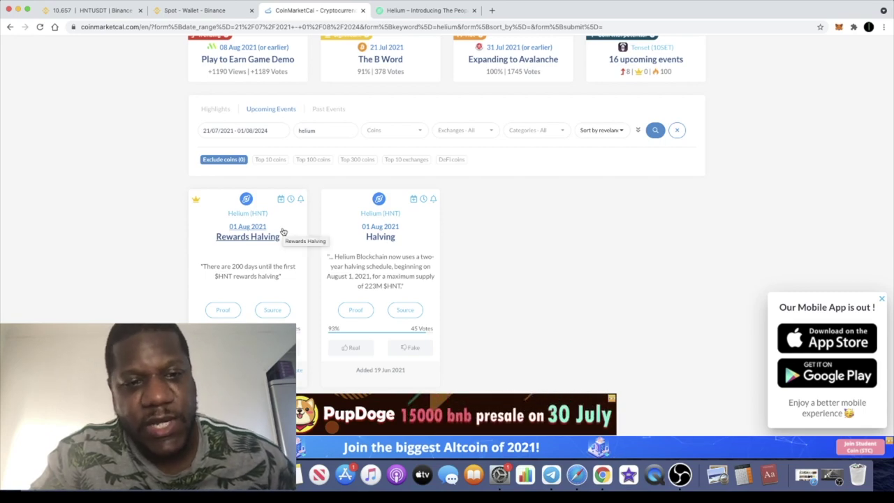
mouse_move(247, 236)
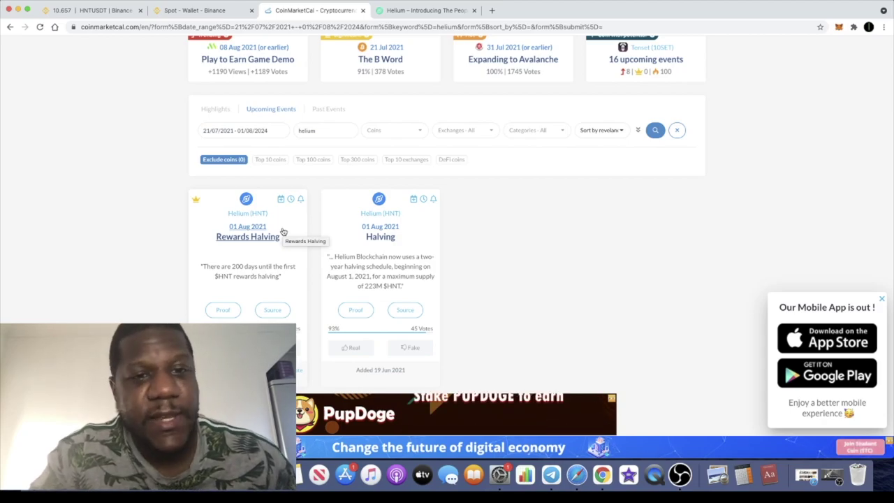
scroll(390, 77, up, 1)
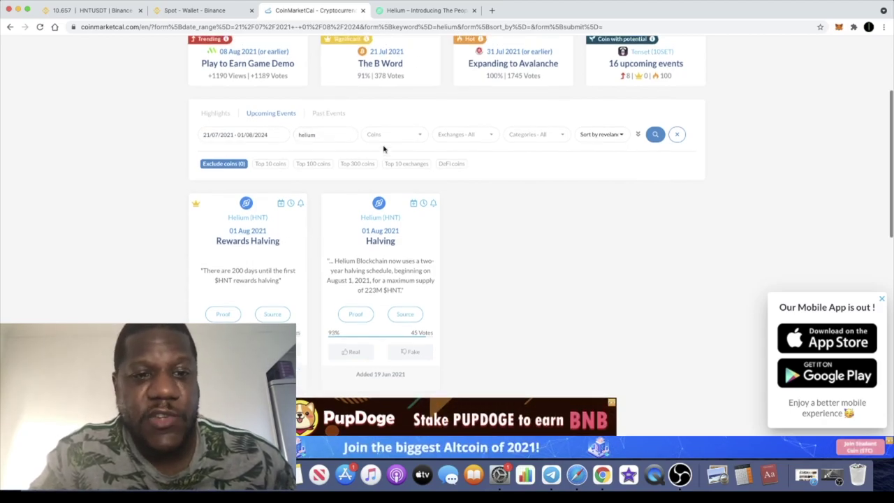
click(421, 10)
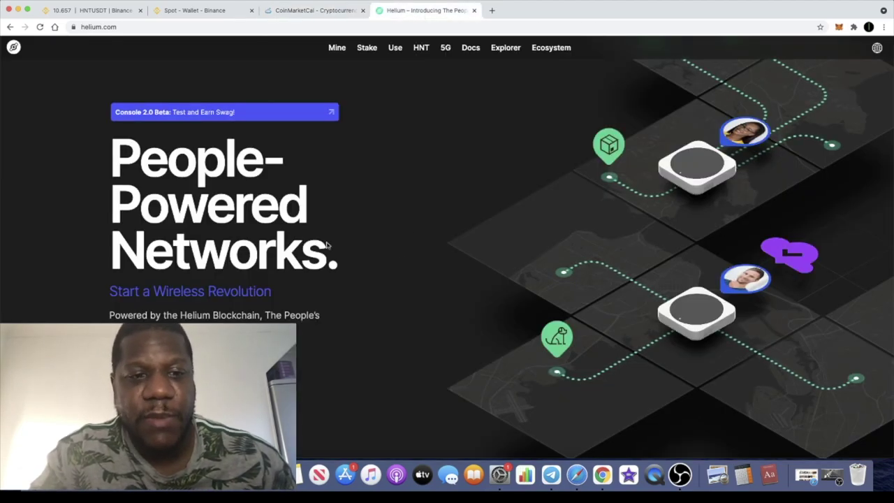
scroll(296, 322, down, 5)
scroll(297, 323, up, 5)
scroll(350, 190, up, 5)
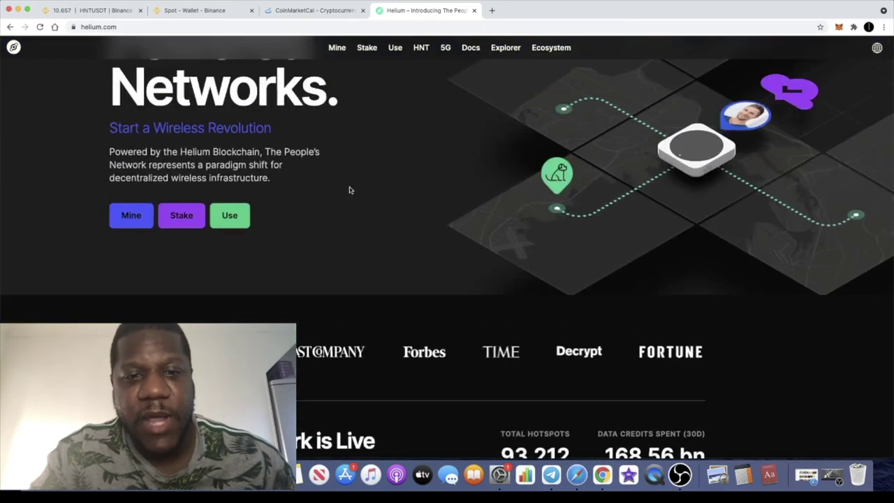
scroll(318, 274, down, 2)
scroll(318, 265, up, 5)
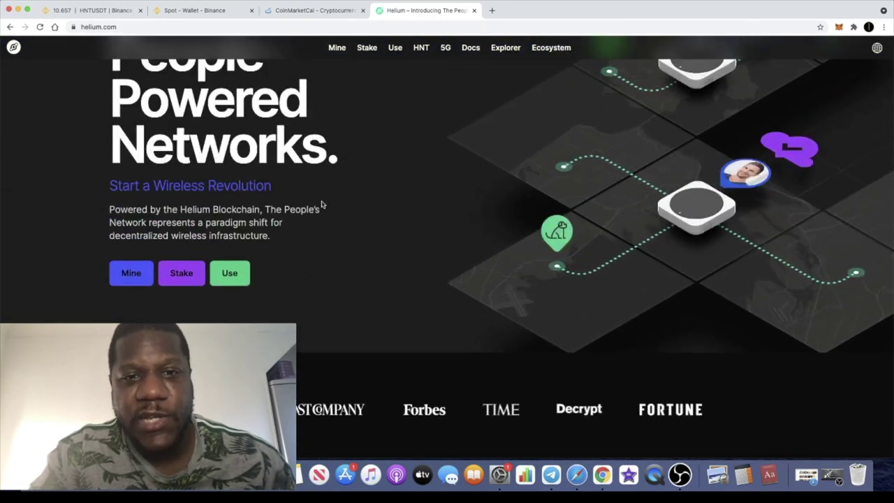
scroll(334, 179, down, 5)
scroll(333, 178, down, 3)
scroll(333, 179, down, 5)
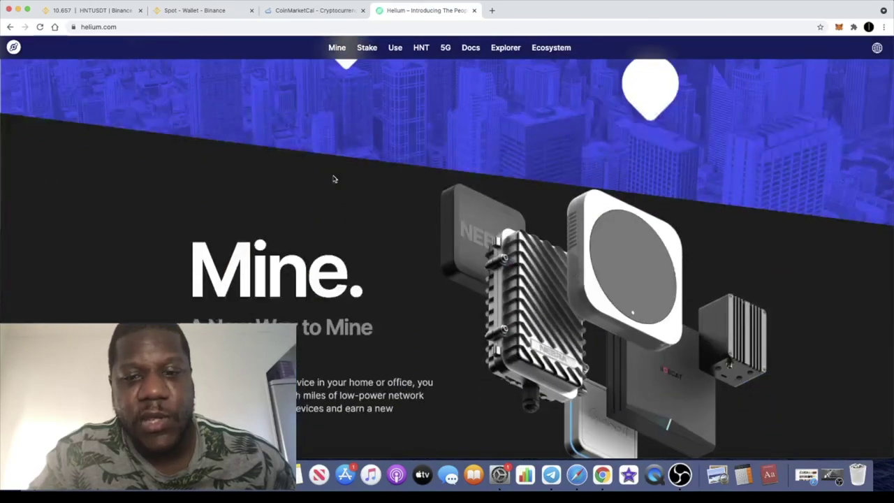
scroll(333, 179, down, 2)
scroll(333, 178, down, 3)
scroll(333, 179, down, 3)
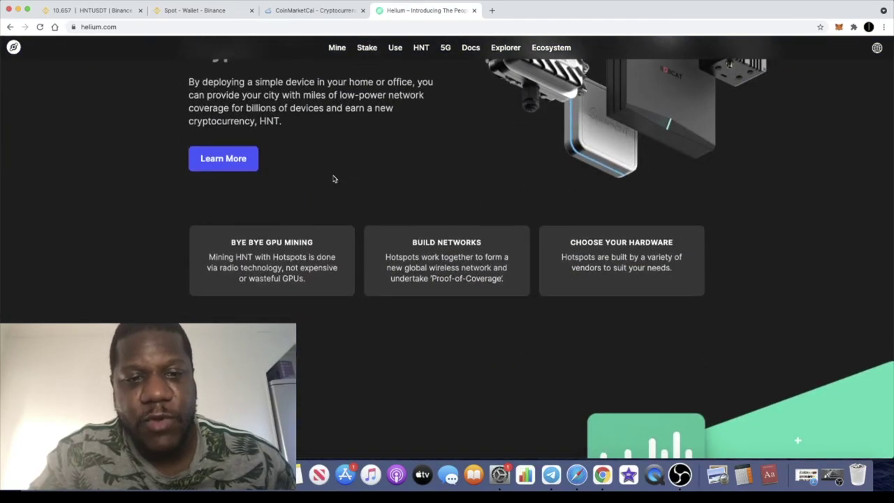
scroll(333, 179, up, 3)
scroll(333, 178, up, 2)
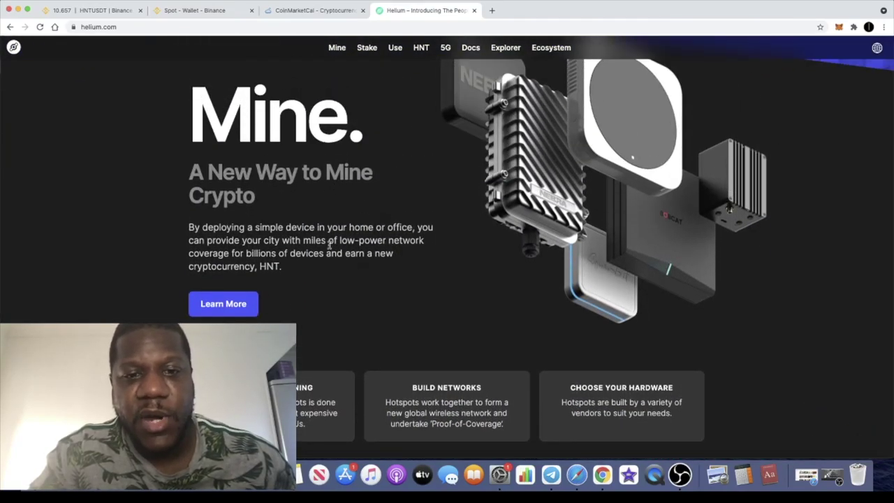
scroll(349, 227, down, 2)
scroll(352, 211, up, 6)
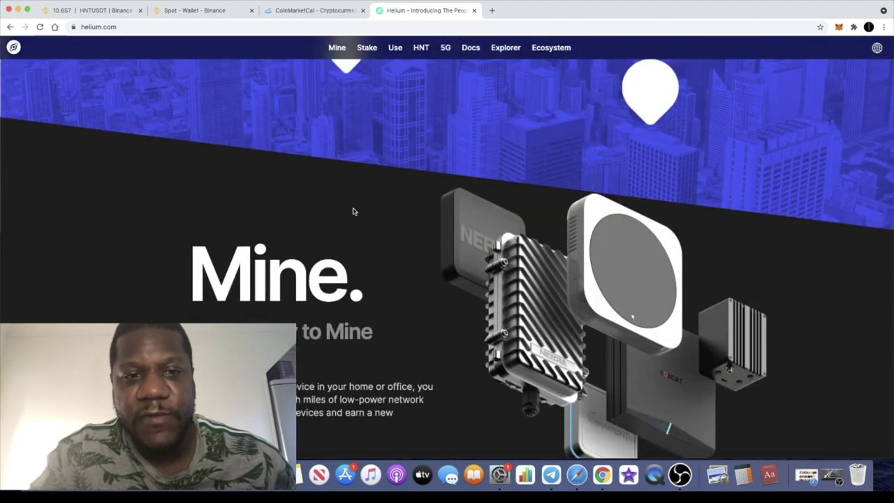
scroll(337, 293, down, 8)
scroll(338, 294, up, 3)
scroll(391, 237, down, 4)
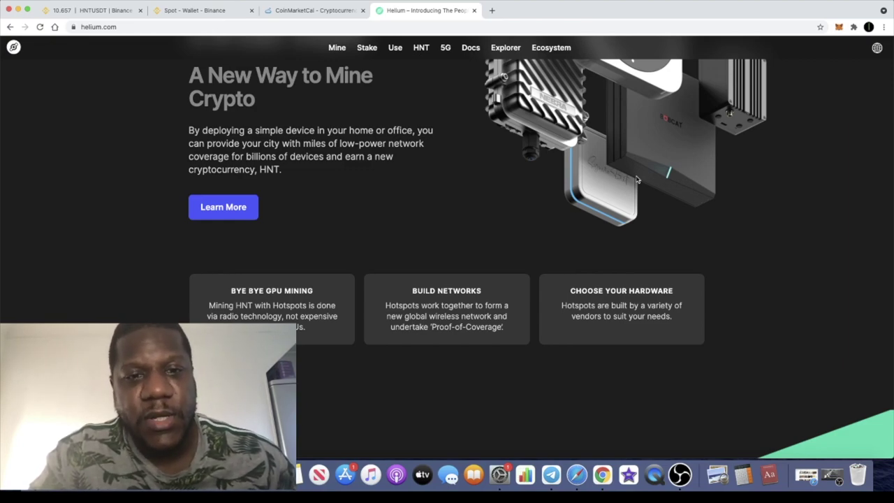
scroll(637, 179, up, 5)
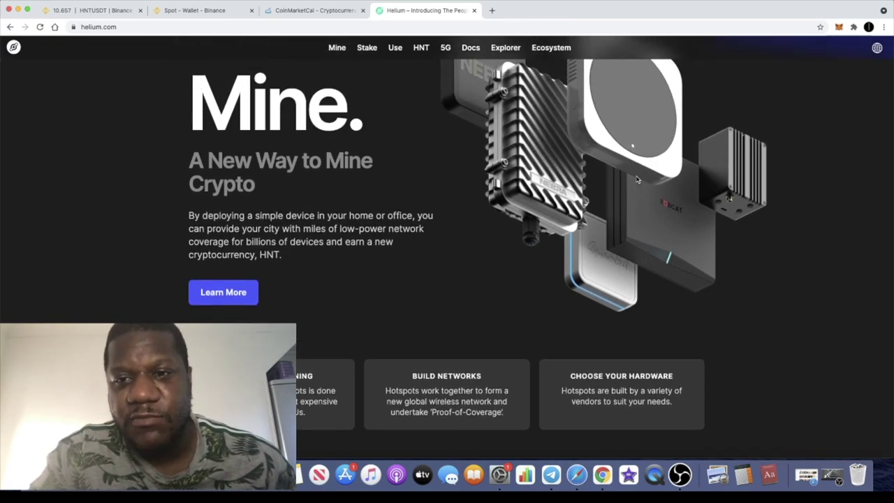
scroll(637, 180, up, 3)
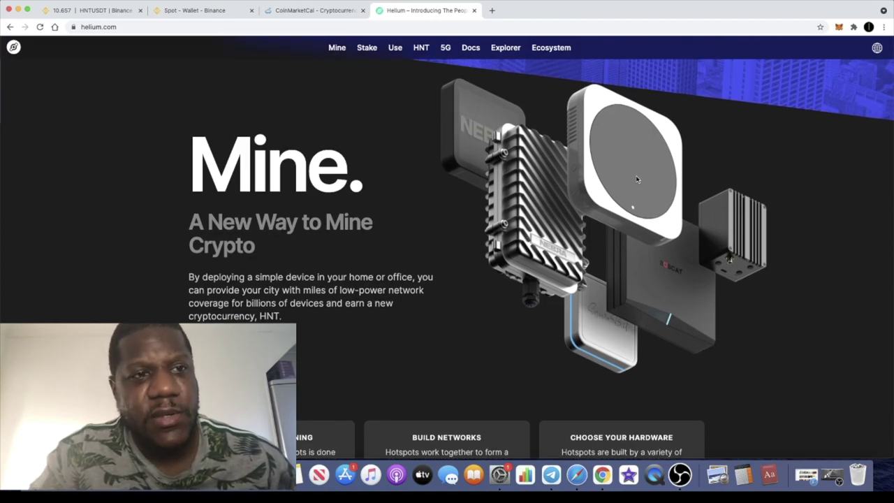
scroll(637, 180, down, 4)
scroll(637, 180, down, 5)
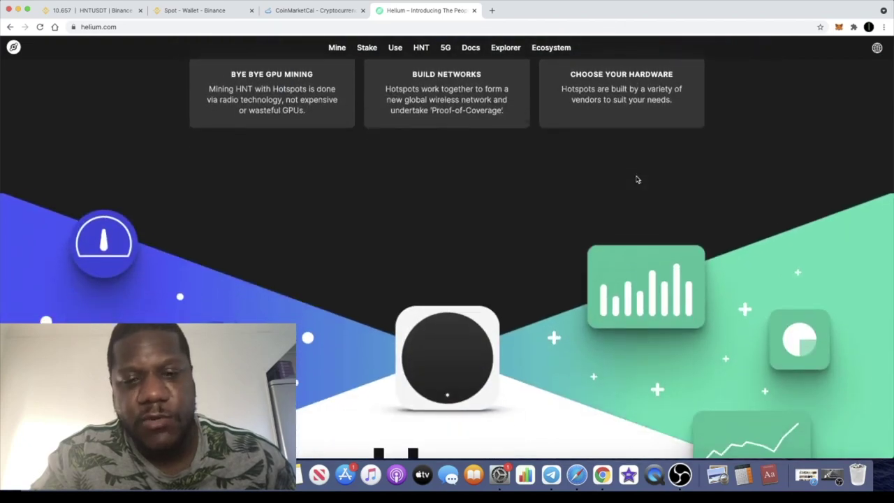
scroll(637, 179, down, 5)
scroll(637, 180, down, 3)
scroll(637, 180, down, 5)
scroll(637, 180, down, 2)
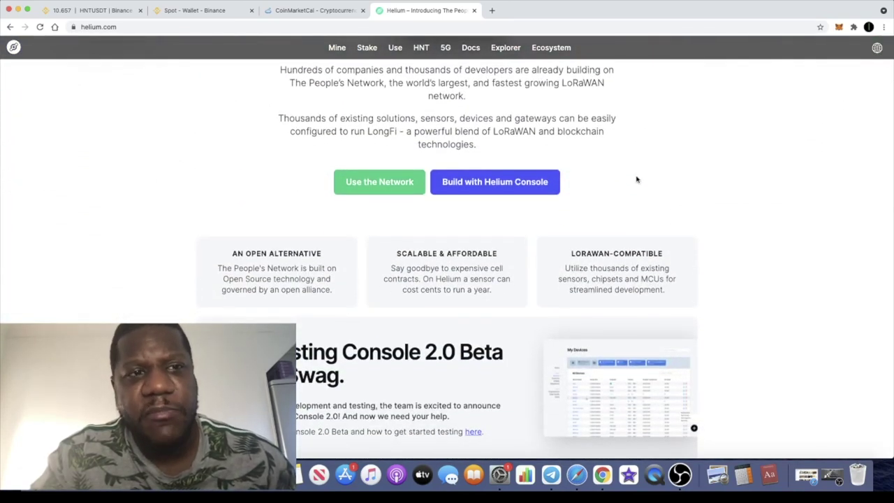
scroll(637, 179, up, 4)
scroll(637, 180, up, 5)
scroll(637, 180, up, 5)
scroll(637, 179, up, 3)
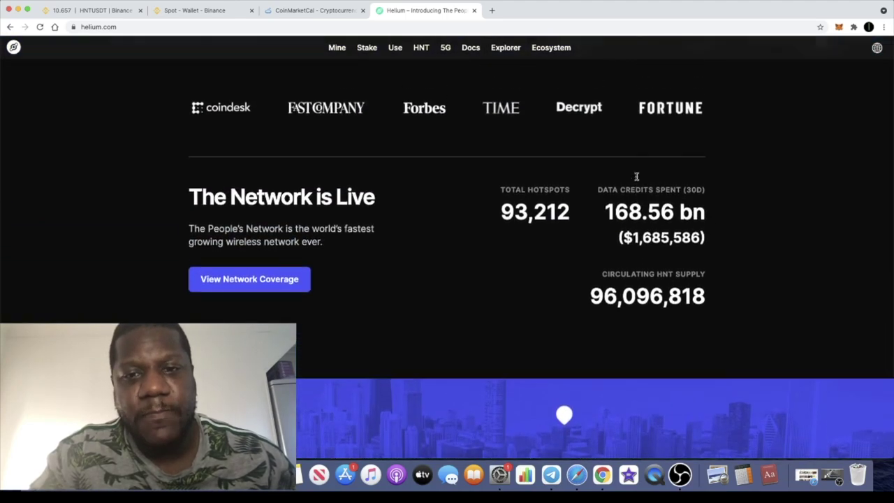
scroll(637, 176, up, 6)
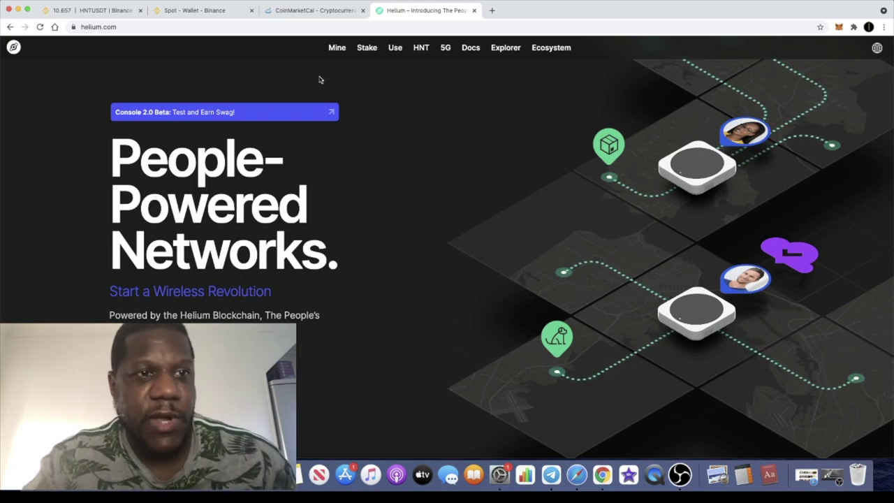
- Leave the Helium homepage for the Binance HNT/USDT 4h falling wedge chart
click(91, 10)
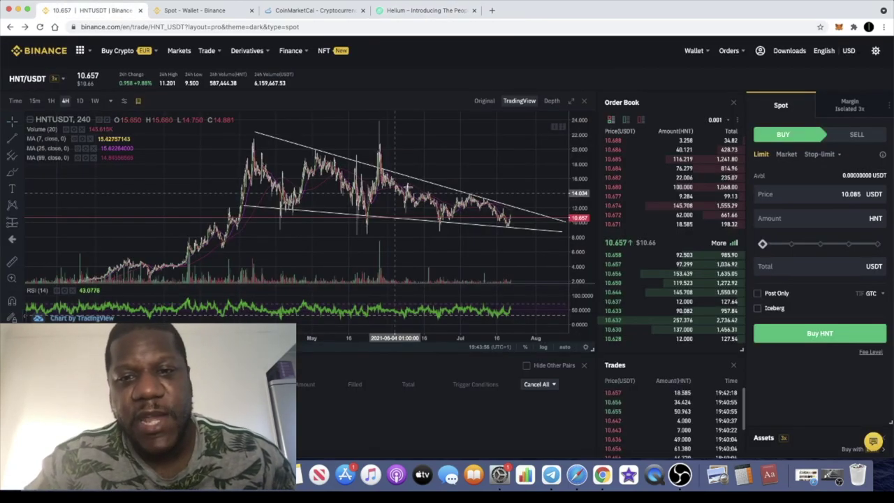
scroll(452, 166, up, 5)
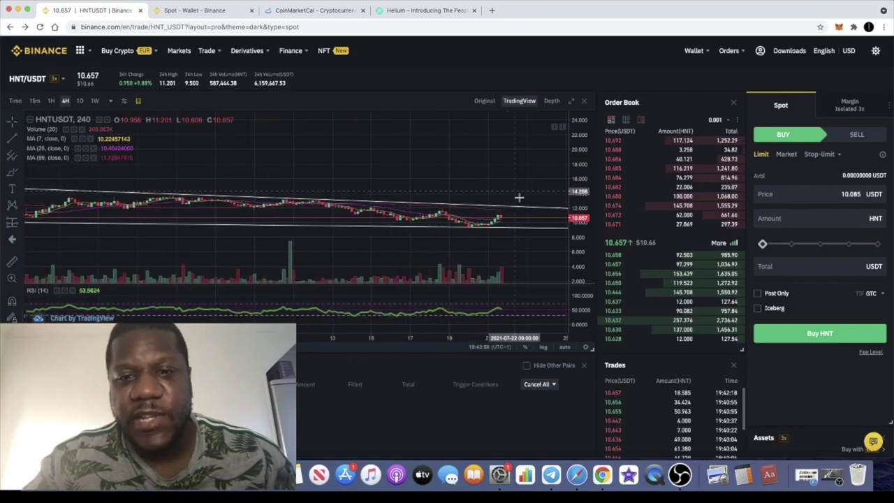
scroll(503, 209, down, 4)
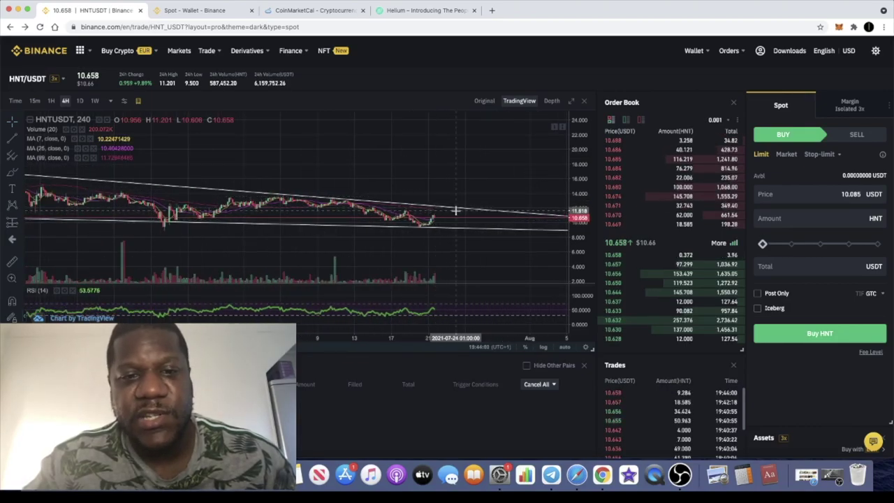
scroll(456, 210, down, 5)
scroll(475, 206, down, 3)
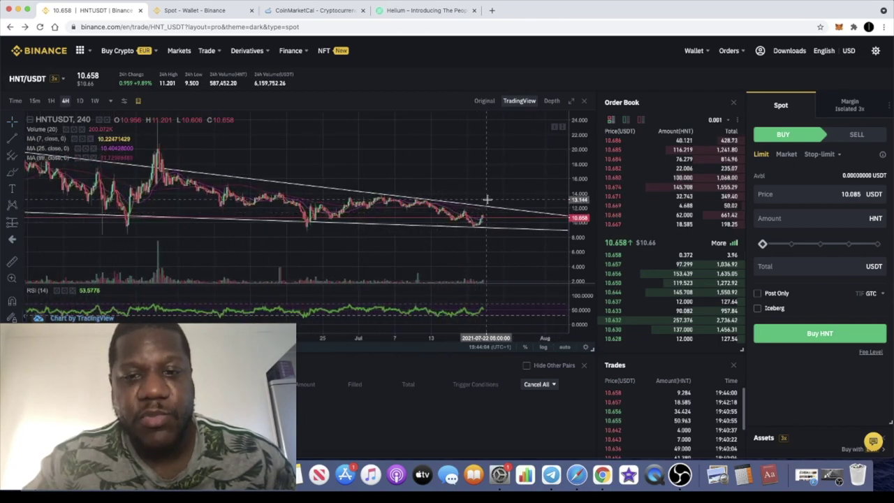
scroll(496, 201, down, 3)
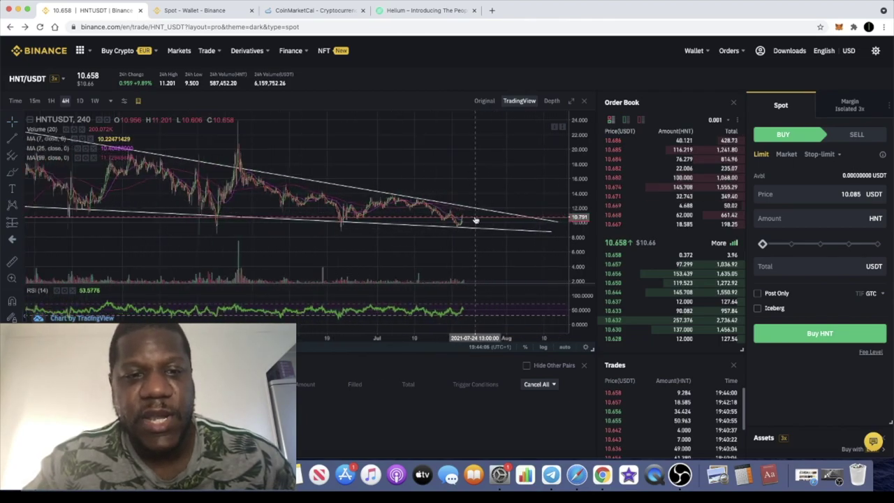
scroll(473, 224, down, 4)
scroll(475, 223, up, 3)
scroll(475, 220, up, 3)
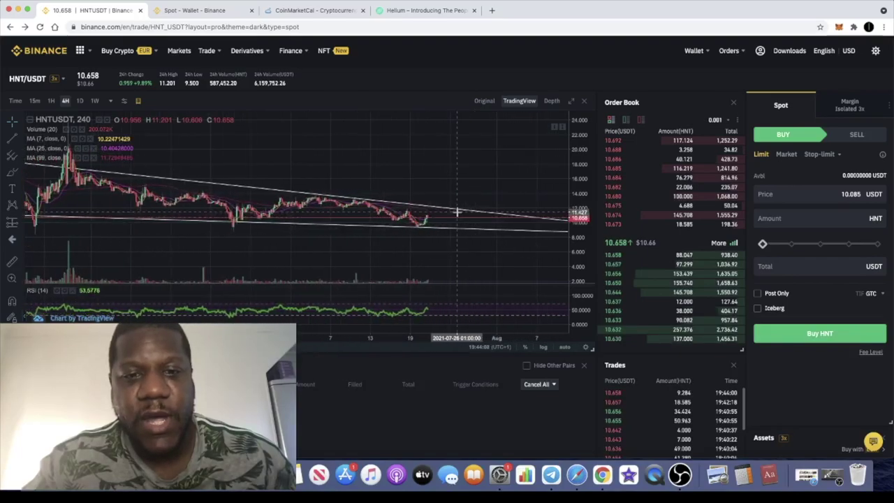
scroll(468, 210, up, 2)
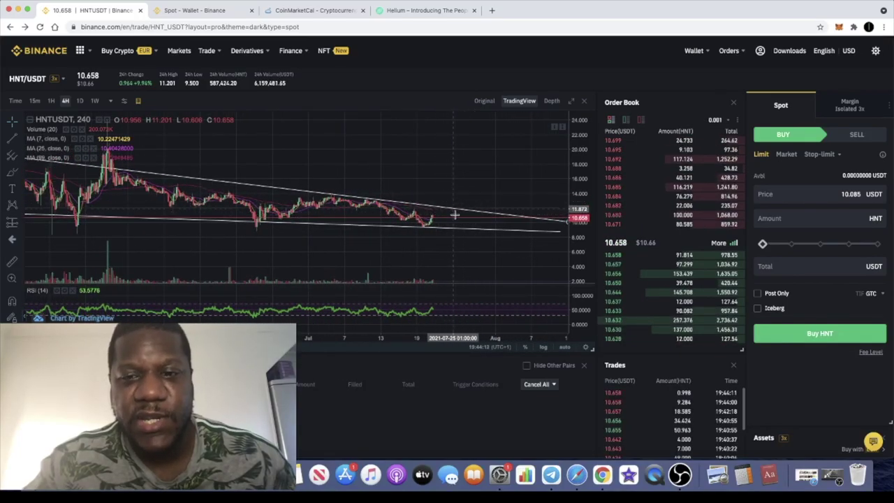
scroll(501, 154, down, 5)
scroll(501, 153, down, 3)
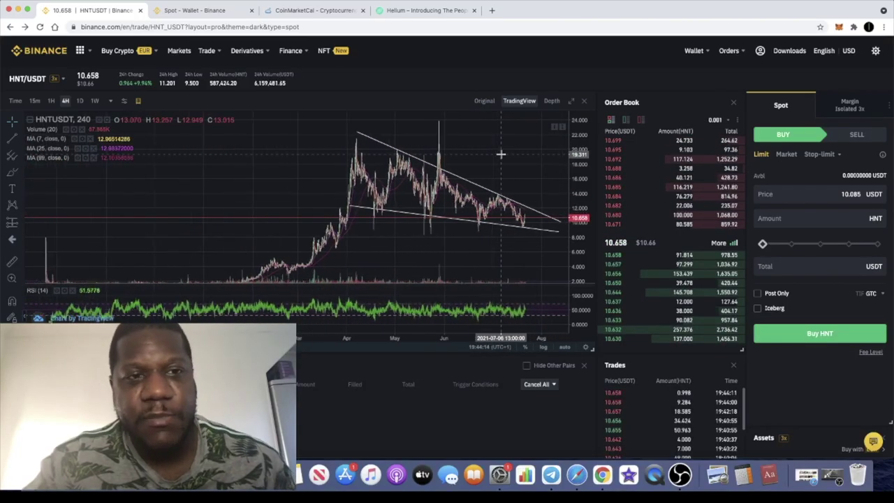